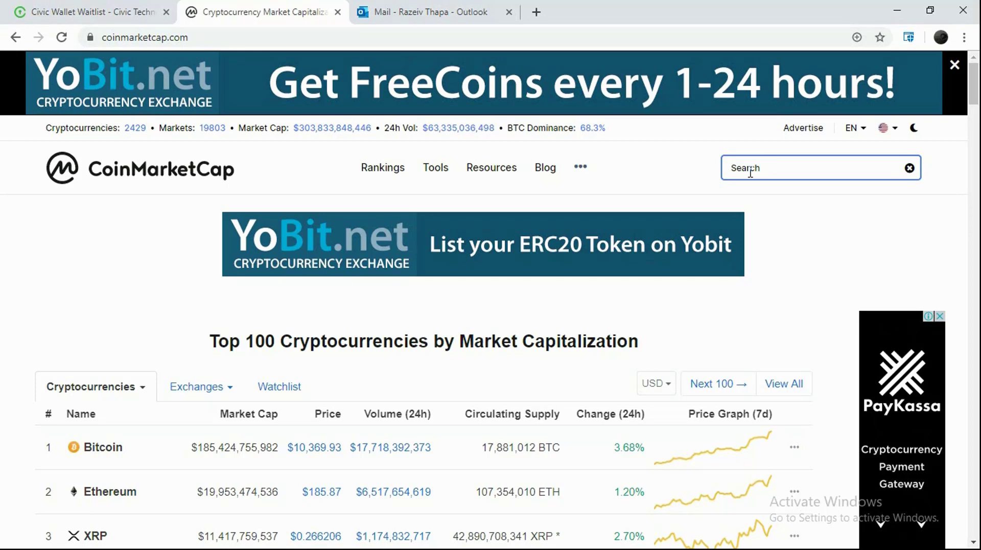
# Search CoinMarketCap for 'ci' and open the Civic (CVC) page, priced $0.036854 at rank 205
pyautogui.write('ci')
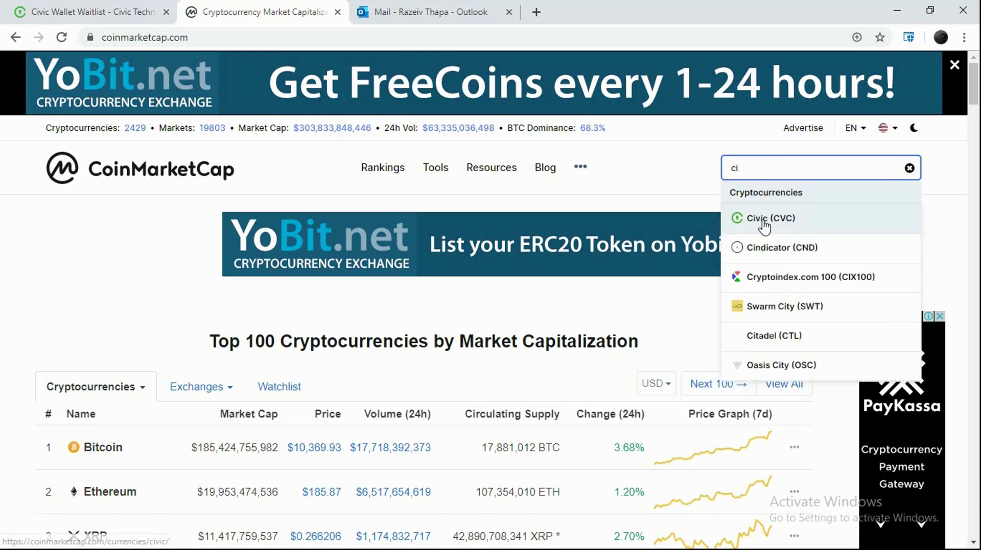
pyautogui.click(766, 226)
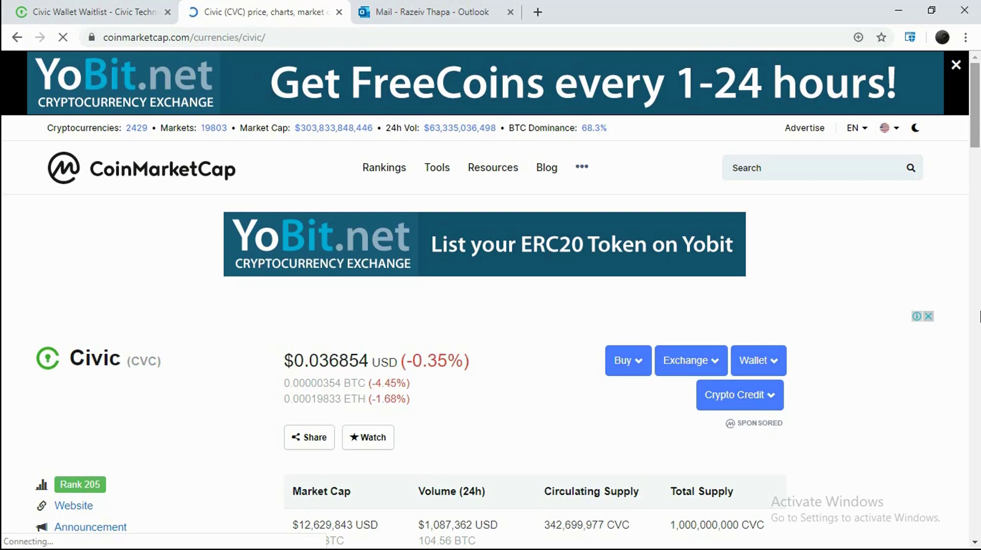
# Stop the Civic coin page from loading and scroll down through its price history
pyautogui.click(64, 38)
pyautogui.scroll(-10, 537, 345)
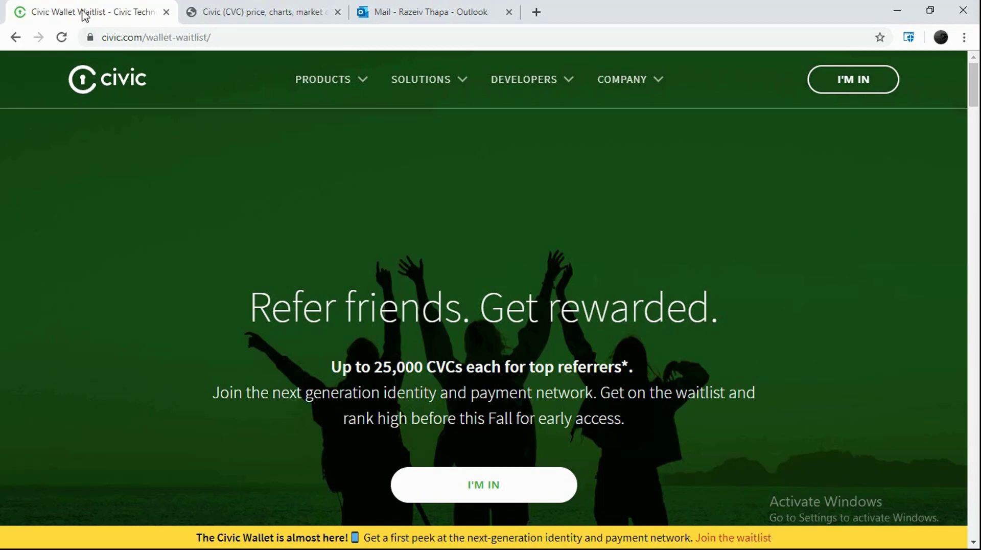
# Scroll to the 'Refer friends. Get rewarded.' hero and bring up the waitlist sign-up modal via I'M IN
pyautogui.moveTo(973, 81); pyautogui.dragTo(974, 110)
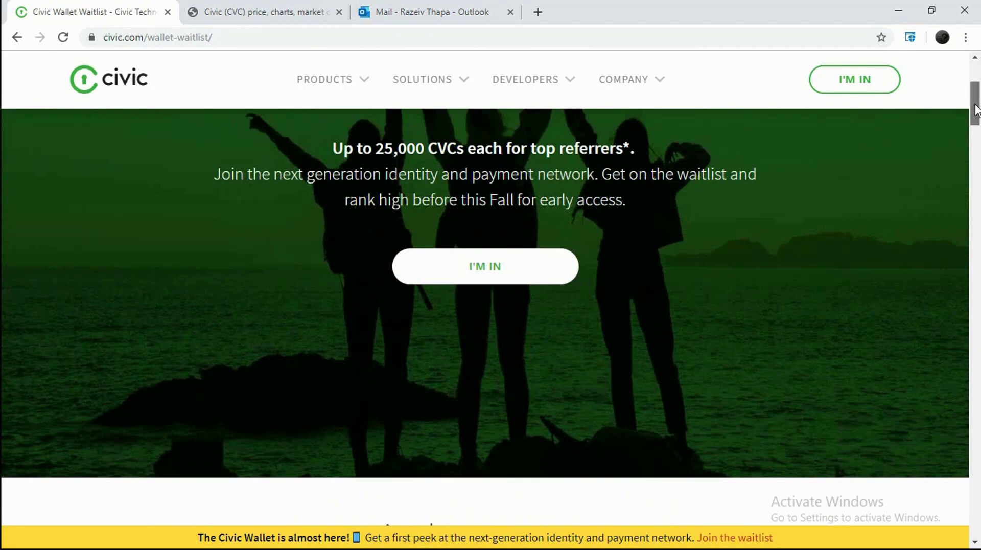
pyautogui.scroll(2, 974, 109)
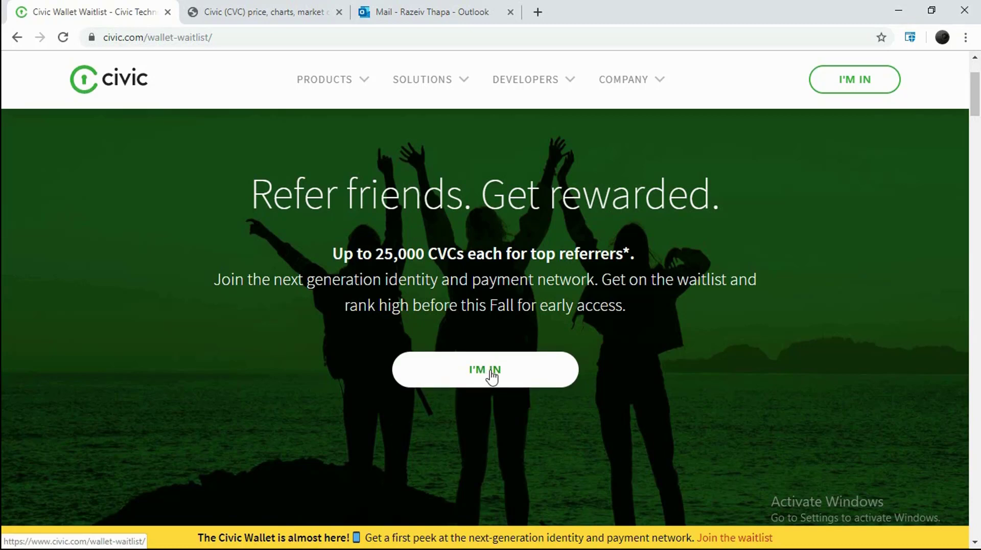
pyautogui.click(493, 376)
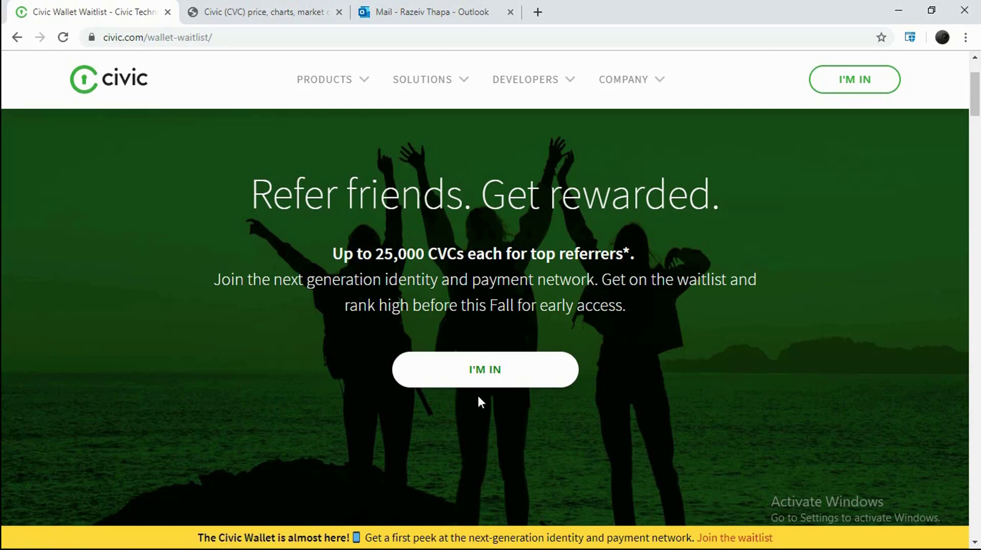
pyautogui.click(492, 366)
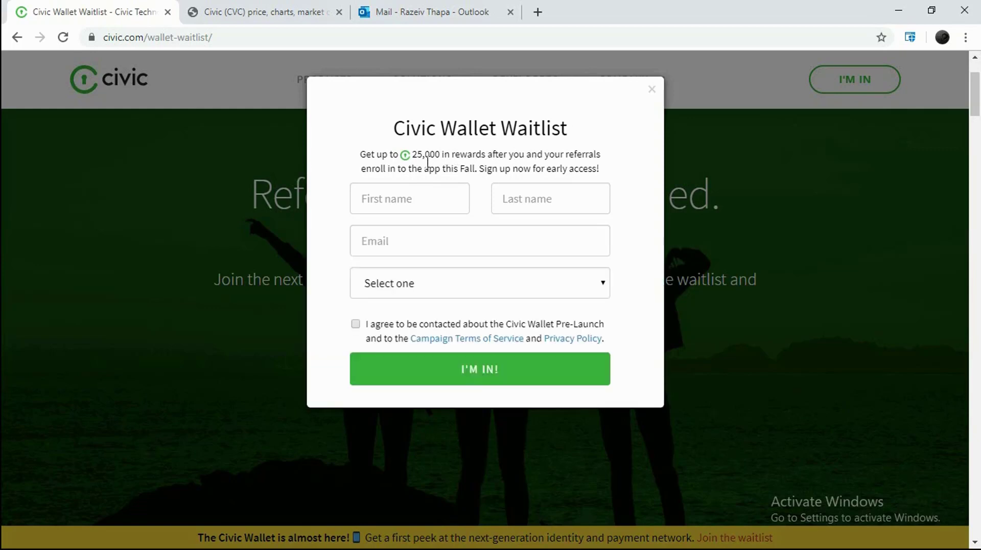
pyautogui.click(431, 191)
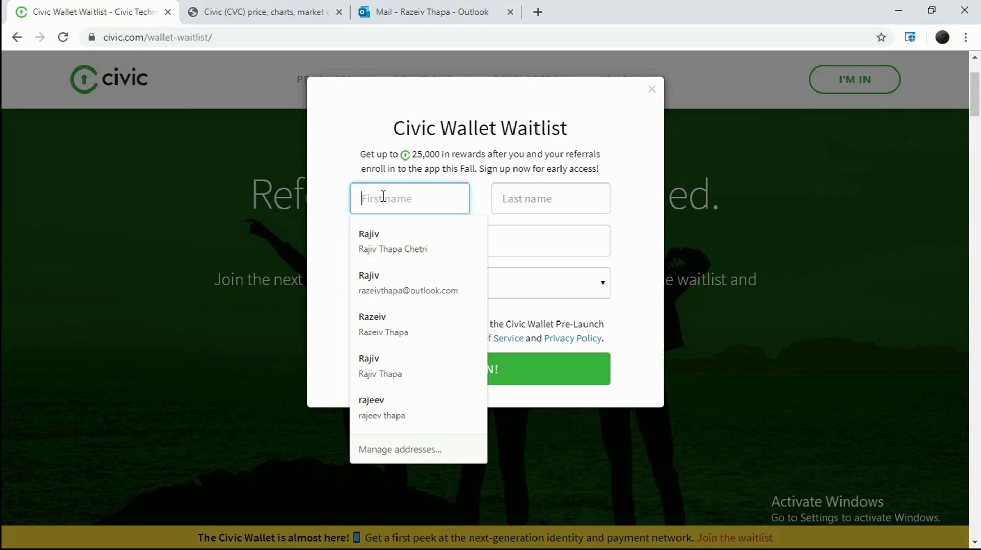
pyautogui.write('R')
pyautogui.write('ajiv')
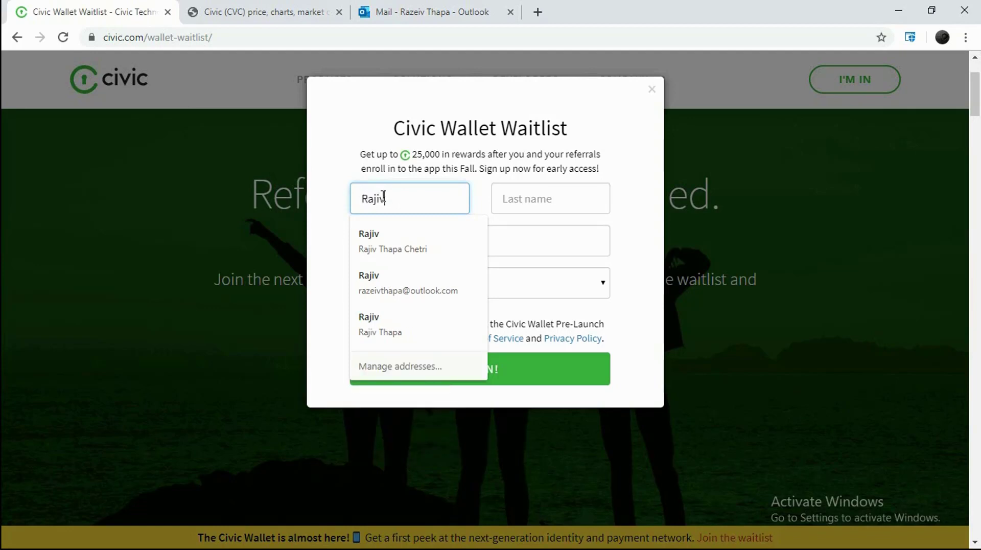
pyautogui.press('Escape')
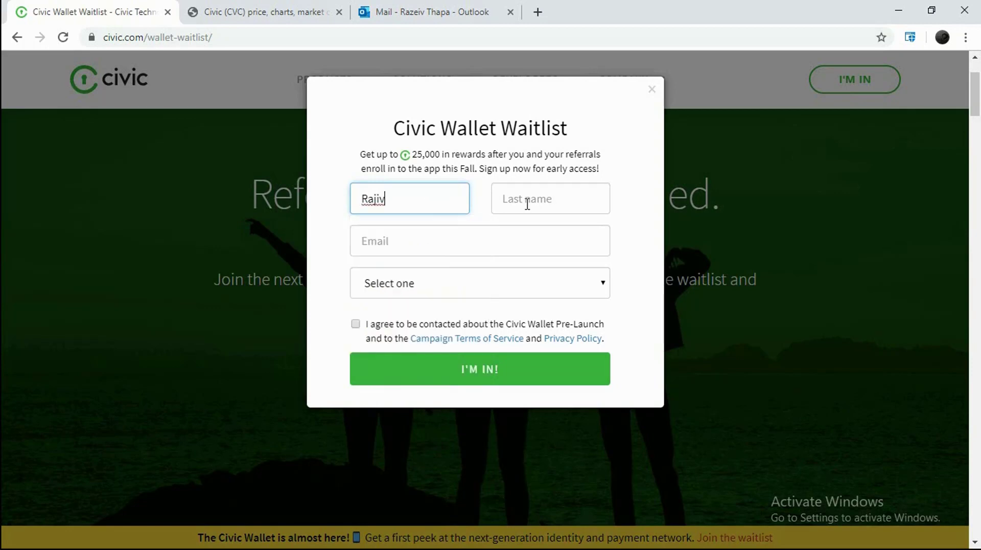
pyautogui.click(527, 203)
pyautogui.write('TH')
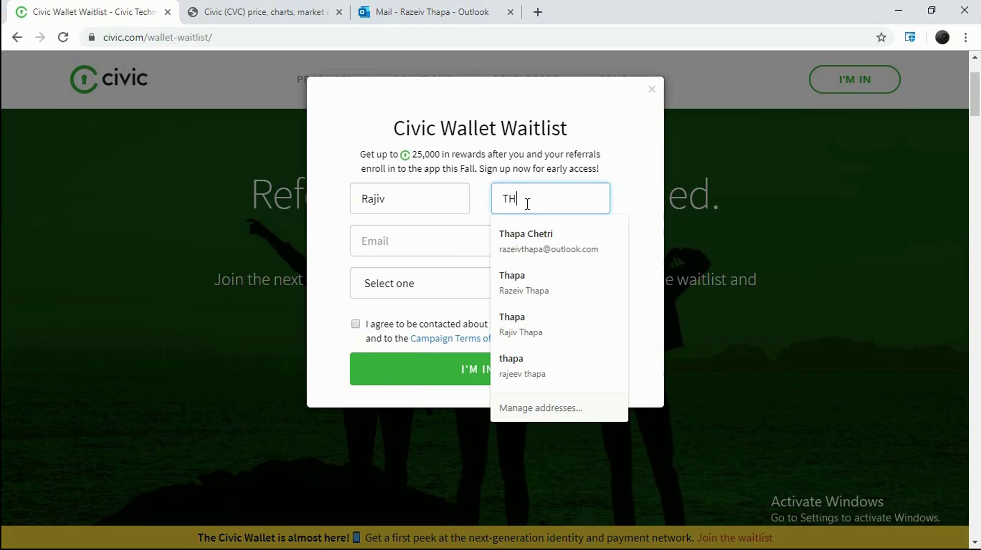
pyautogui.press('BackSpace')
pyautogui.write('hap')
pyautogui.write('a Ch')
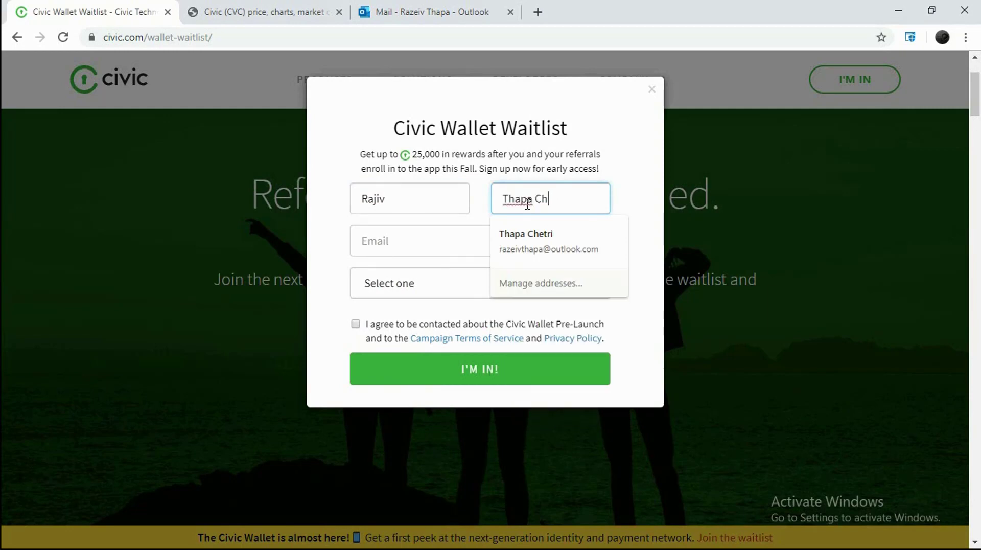
pyautogui.write('etri')
# Fill the email field with the saved autofill address
pyautogui.click(447, 238)
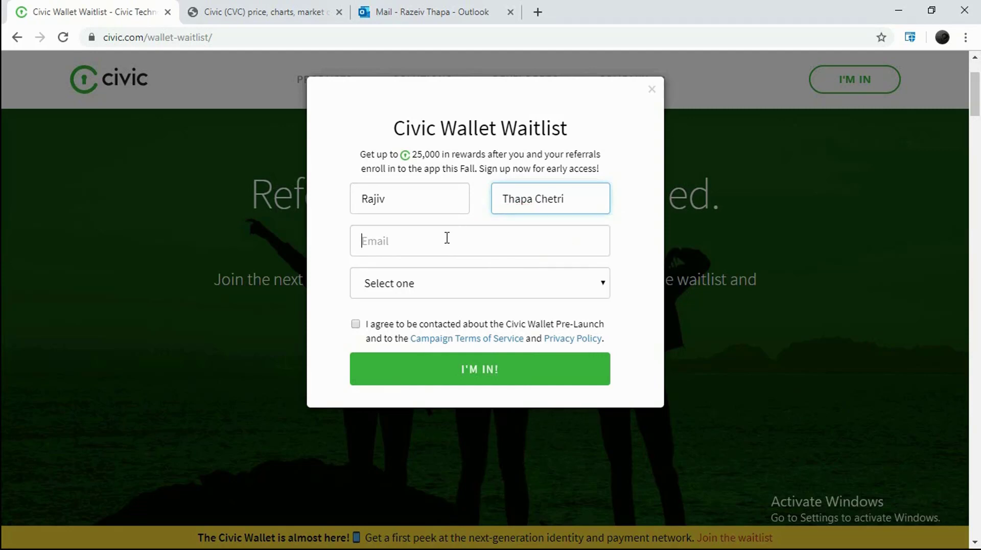
pyautogui.click(446, 238)
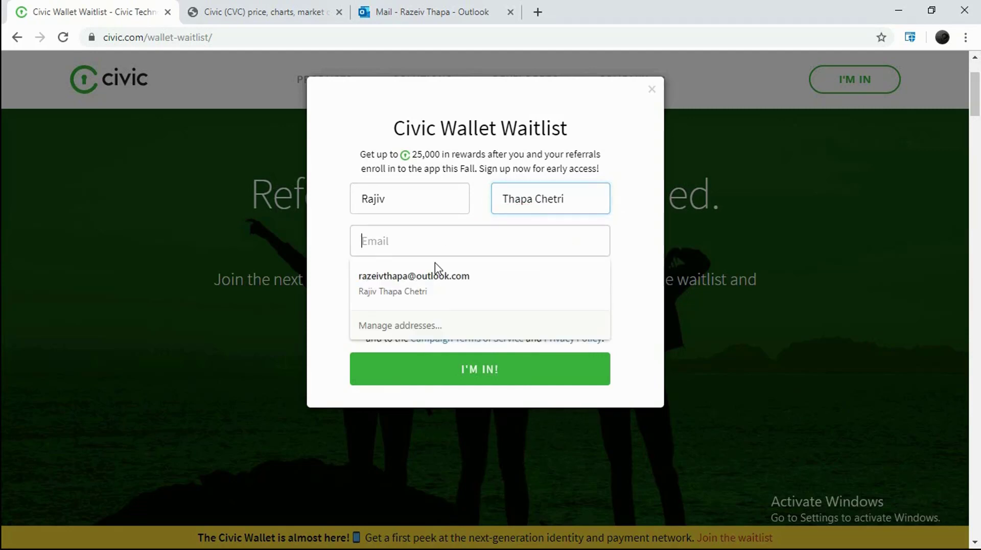
pyautogui.click(437, 292)
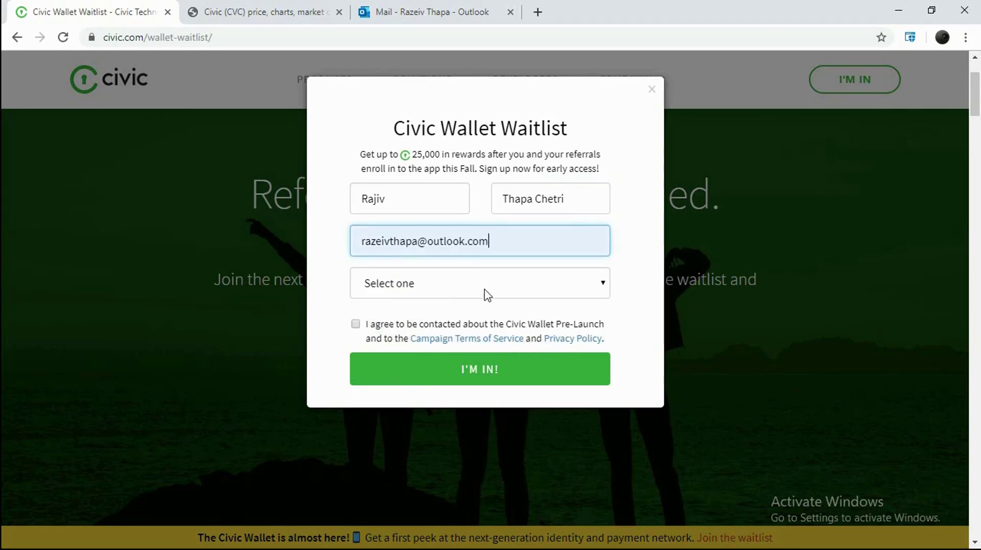
# Pick India from the country dropdown and tick 'I agree to be contacted'
pyautogui.click(595, 289)
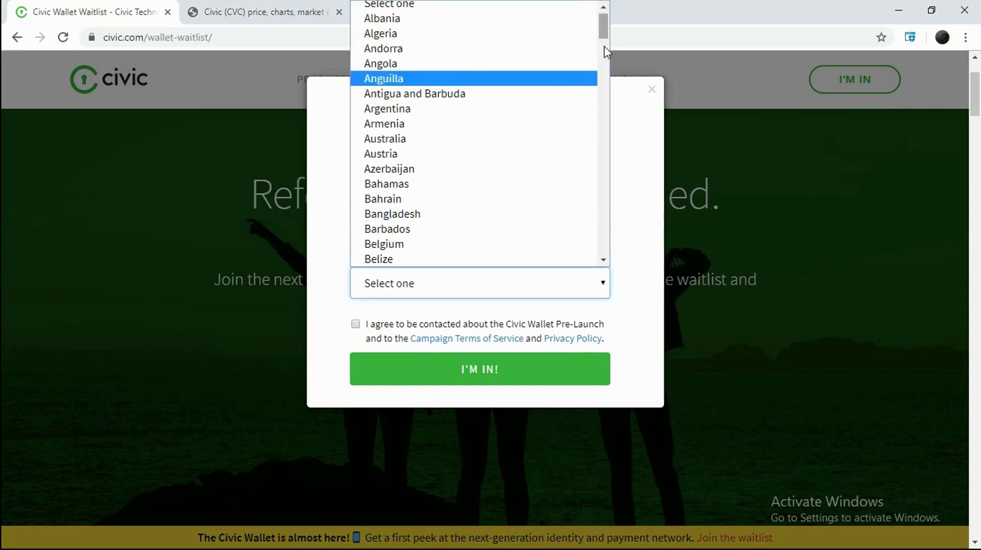
pyautogui.moveTo(606, 51); pyautogui.dragTo(605, 135)
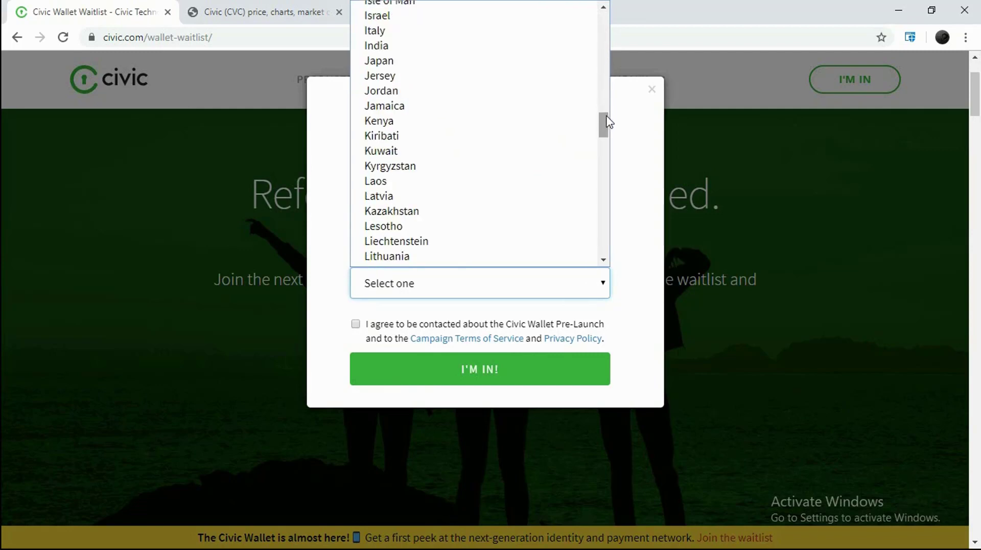
pyautogui.click(373, 51)
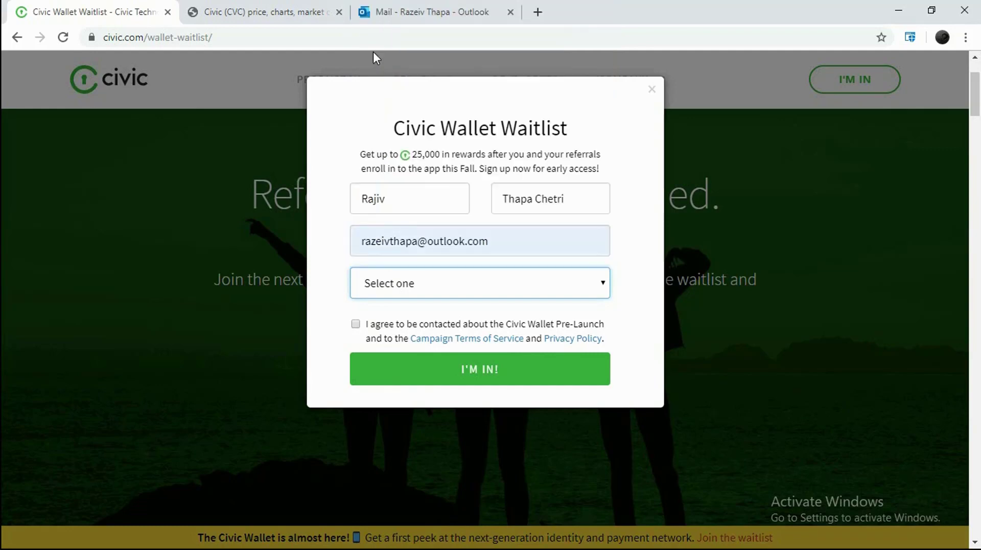
pyautogui.click(356, 324)
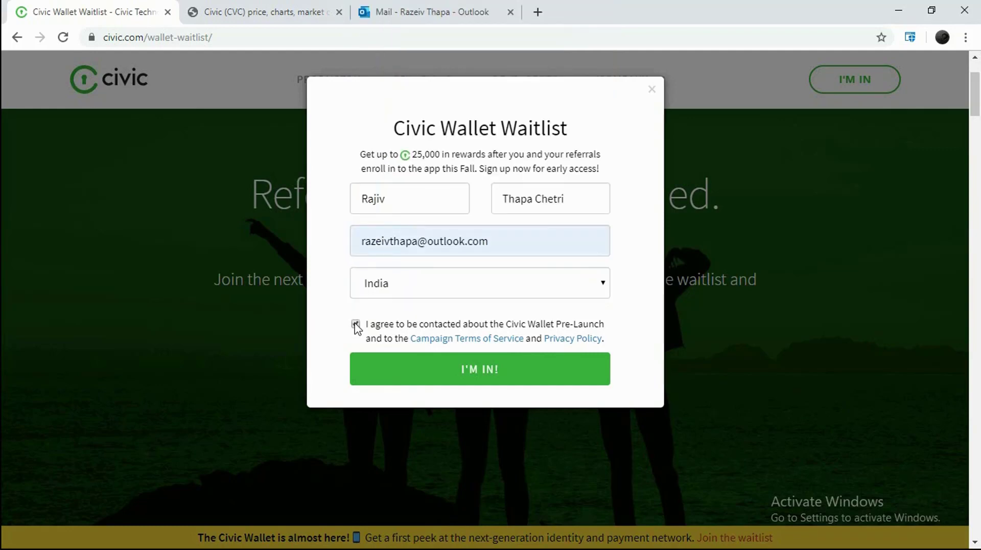
# Submit the waitlist form with the green I'M IN! button, landing at position #42985
pyautogui.click(499, 377)
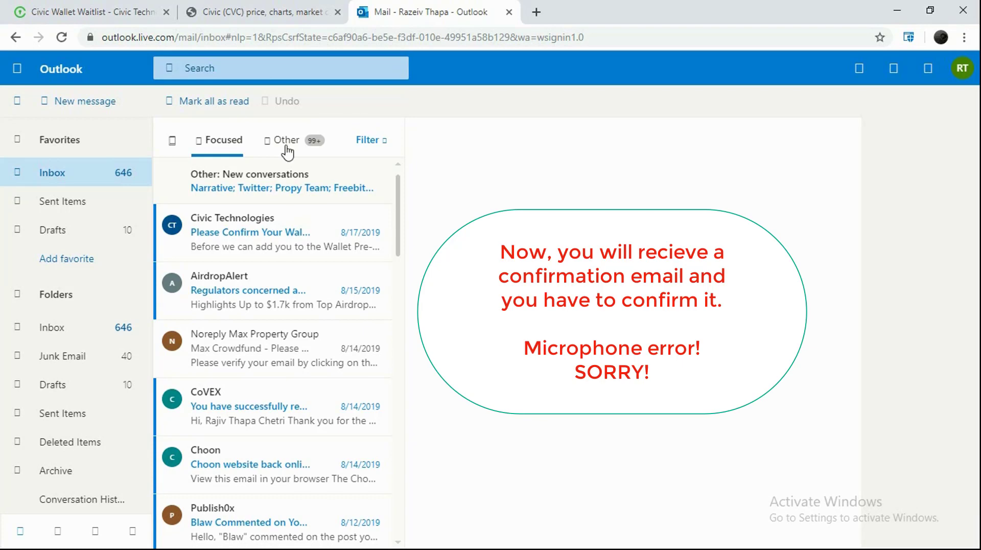
# Open Civic's 'Please Confirm Your Wallet Pre-Launch Subscription' email and follow its Confirm Subscription link
pyautogui.click(286, 231)
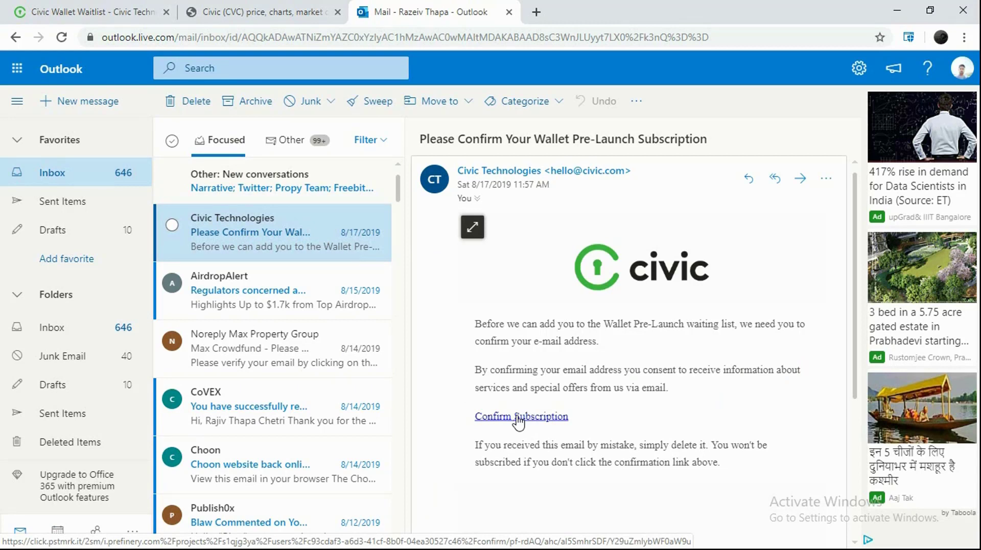
pyautogui.click(518, 420)
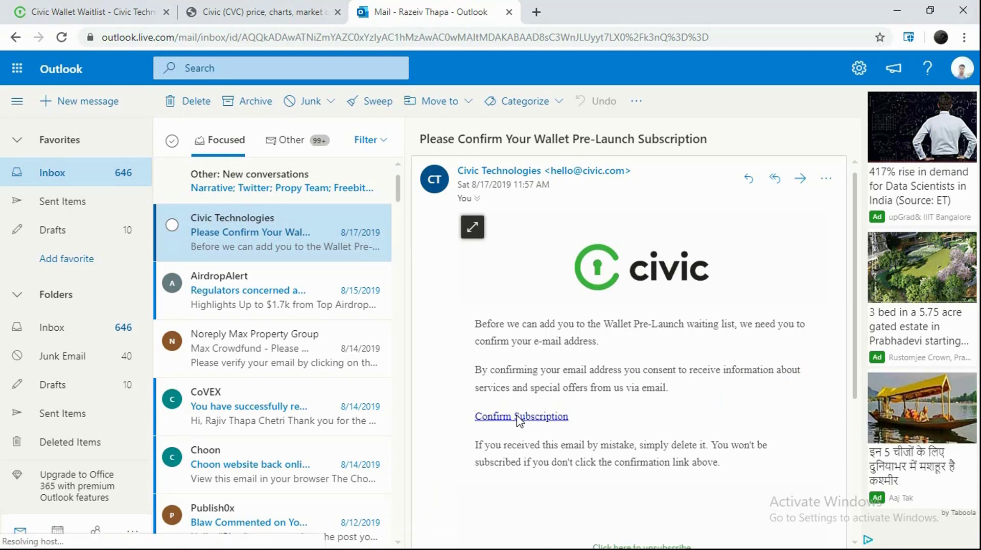